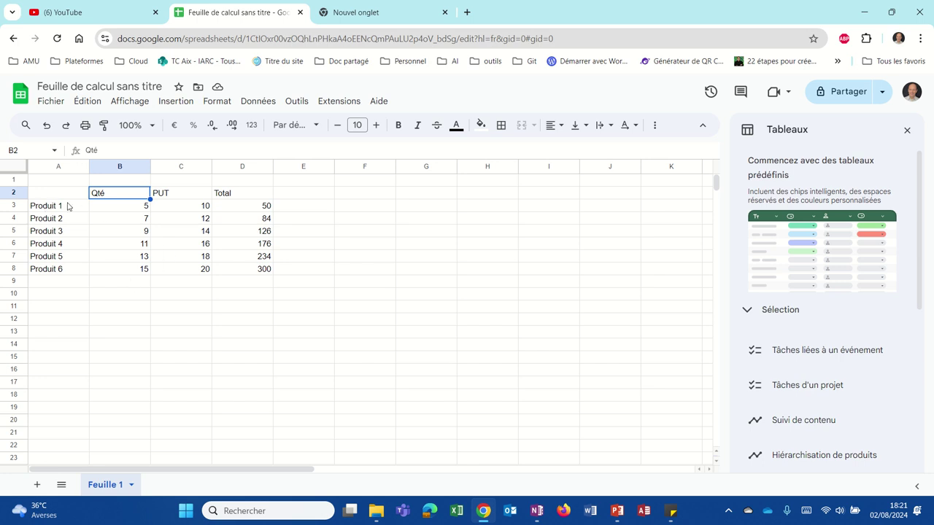
Copy the product table A2:D8 and paste a duplicate starting at G13
drag(67, 196, 264, 270)
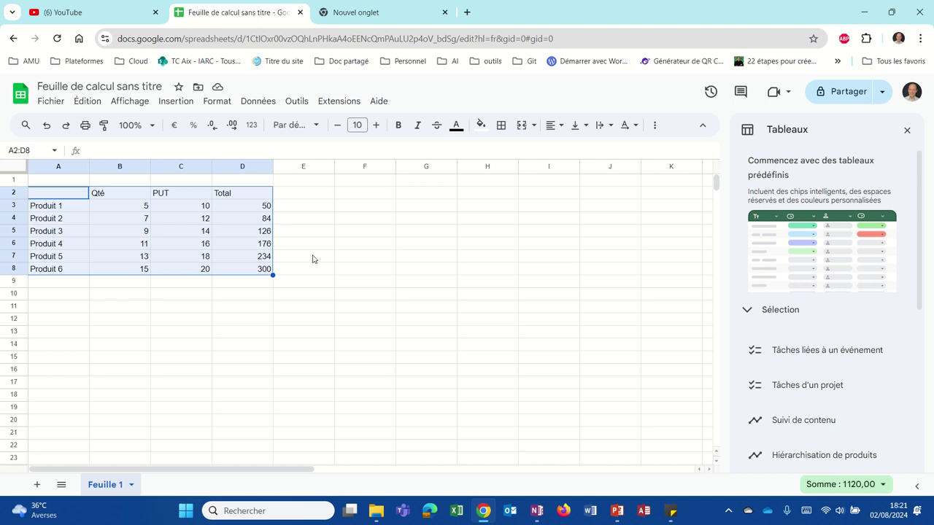
right_click(223, 258)
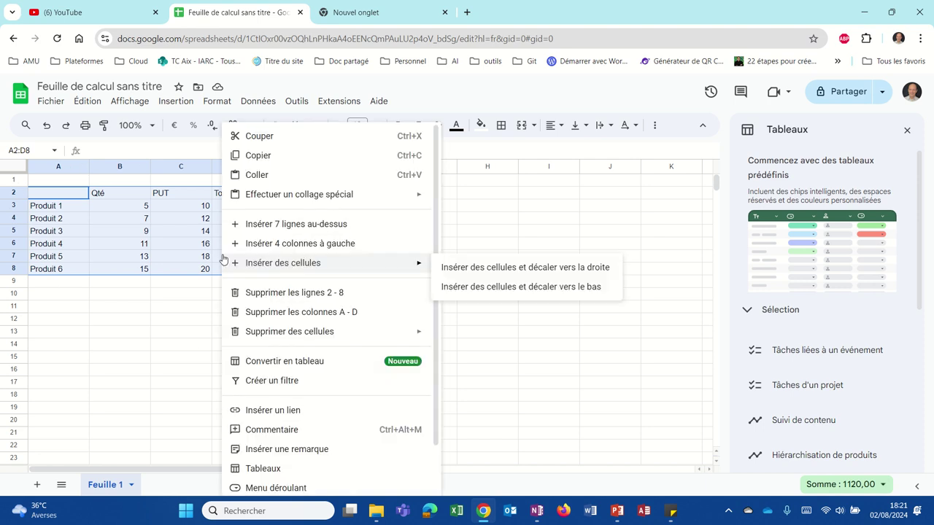
click(233, 96)
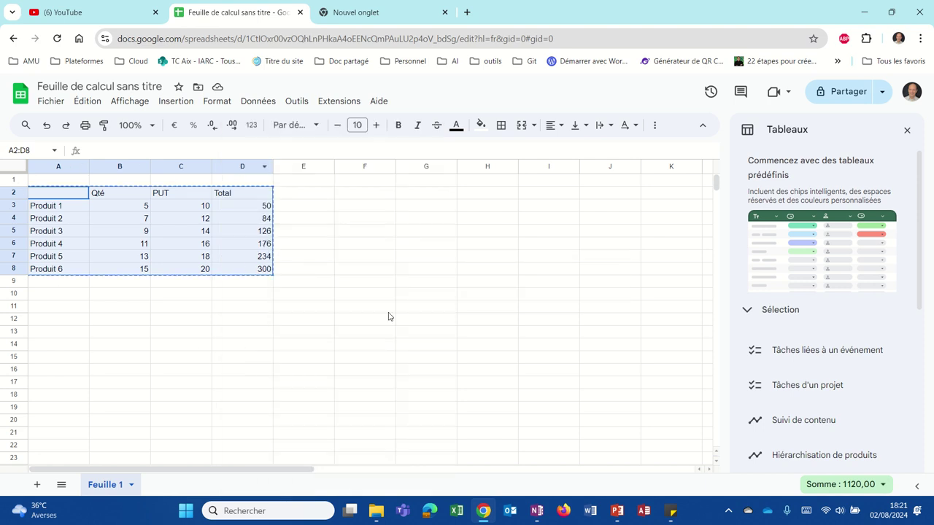
click(414, 335)
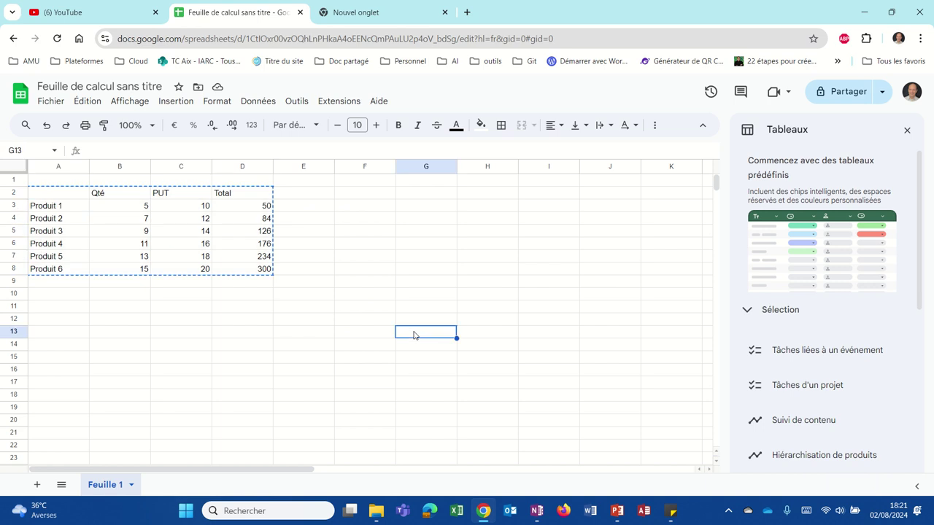
right_click(414, 335)
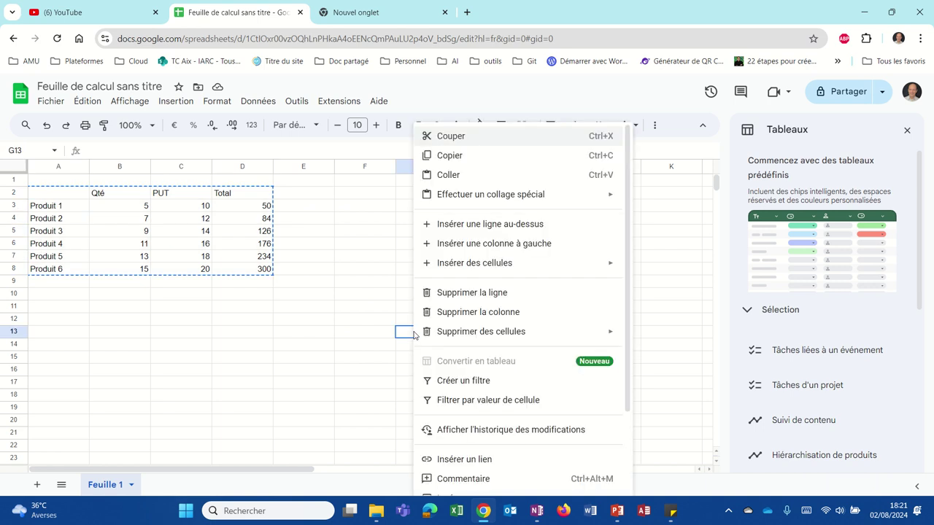
click(447, 175)
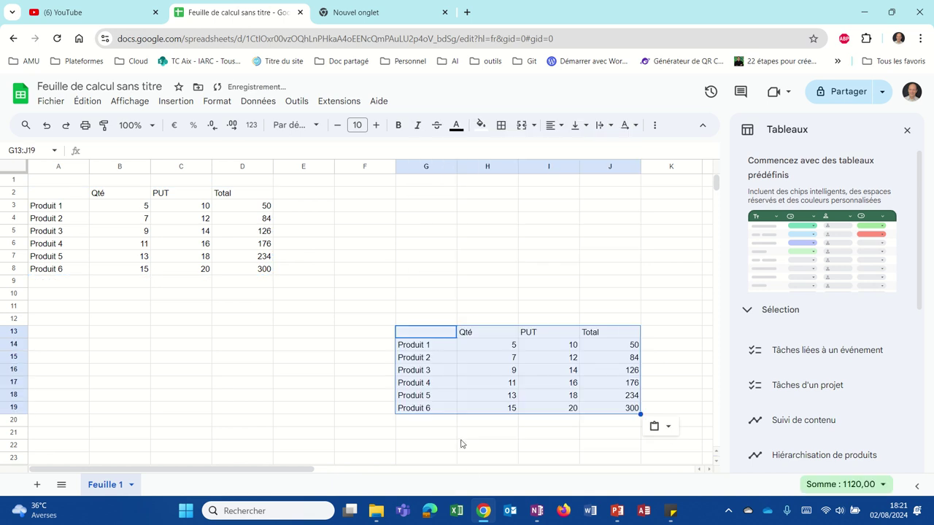
click(302, 369)
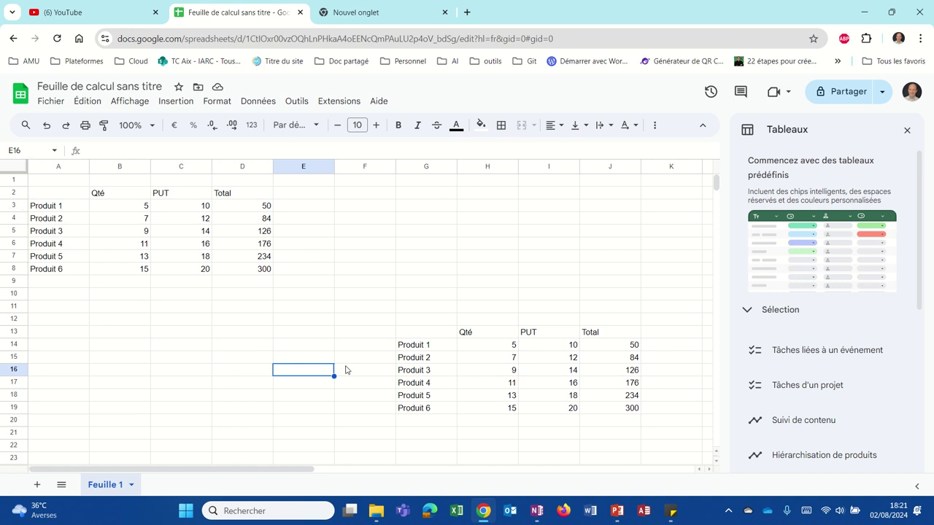
Test a quantity of 6 in H14, then undo that edit and the pasted table copy
click(504, 346)
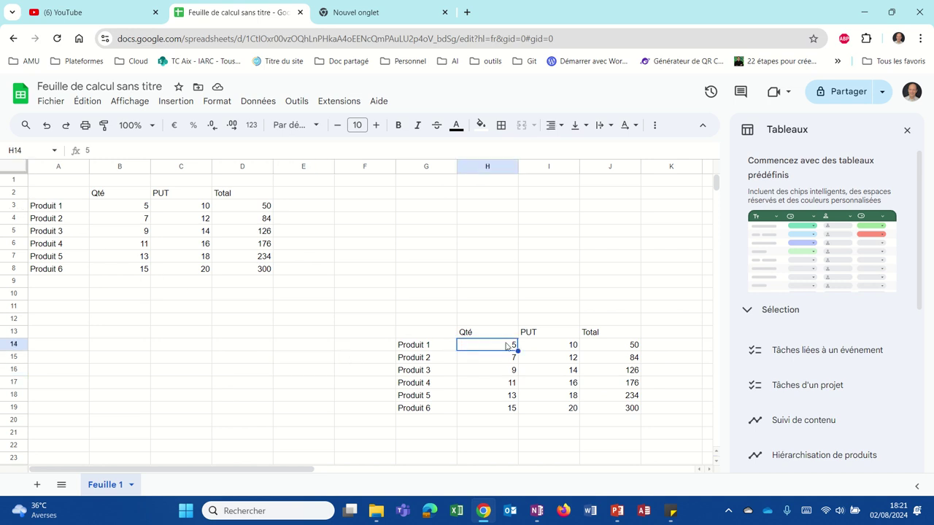
text(6)
key(Return)
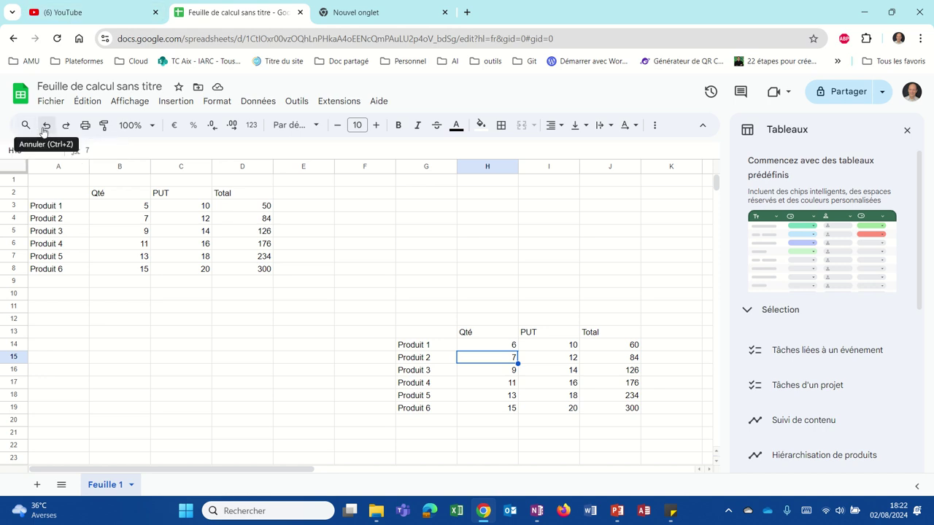
click(45, 126)
click(45, 126)
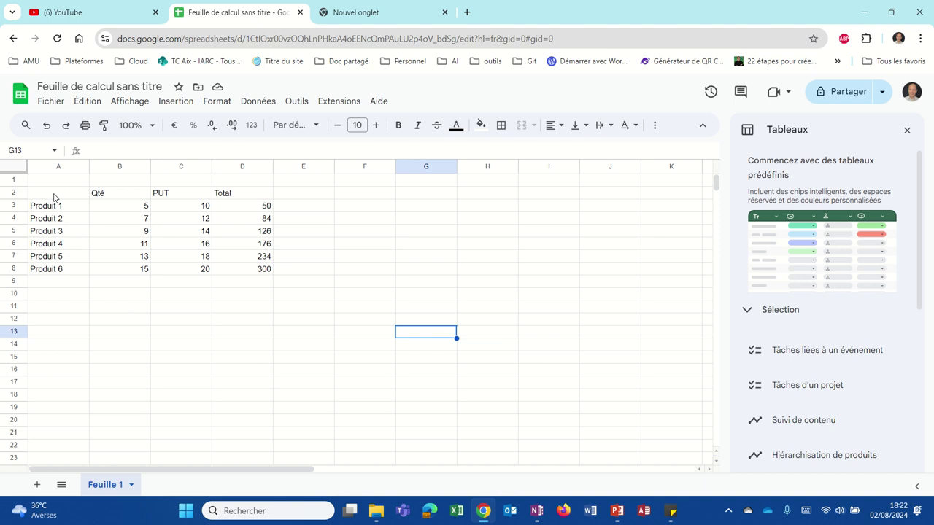
Cut the product table A2:D8 and paste it at G13
drag(56, 194, 242, 277)
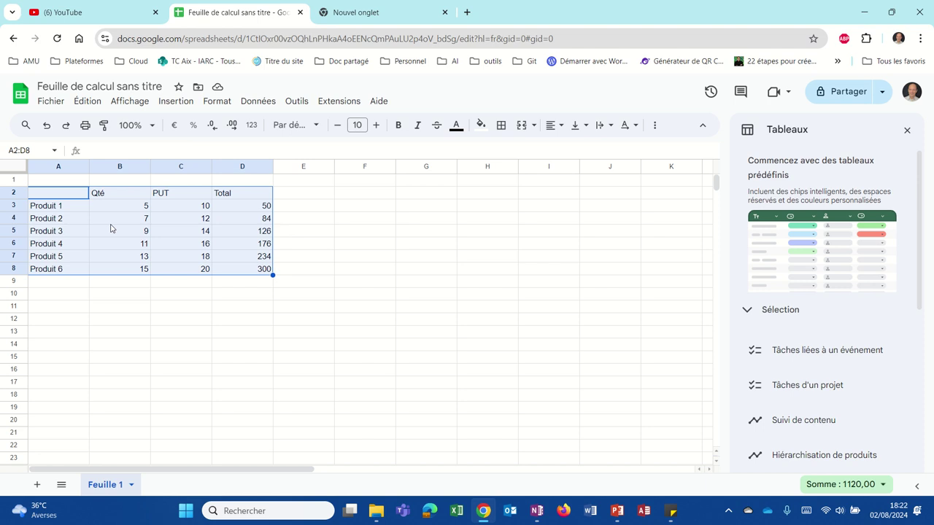
right_click(111, 229)
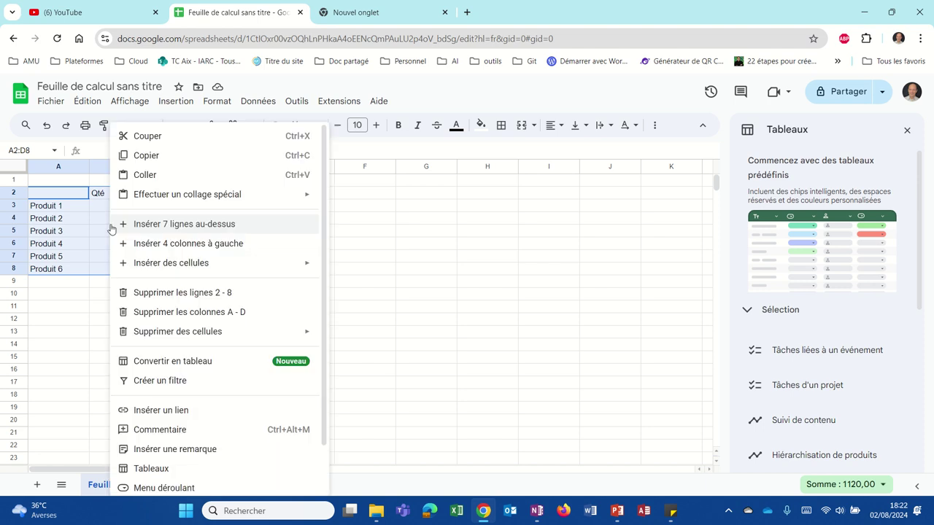
click(137, 142)
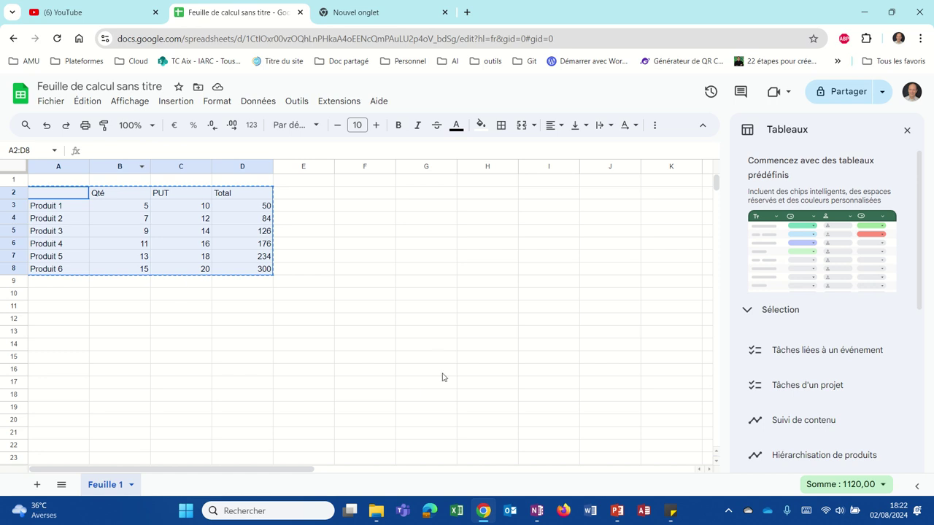
click(435, 335)
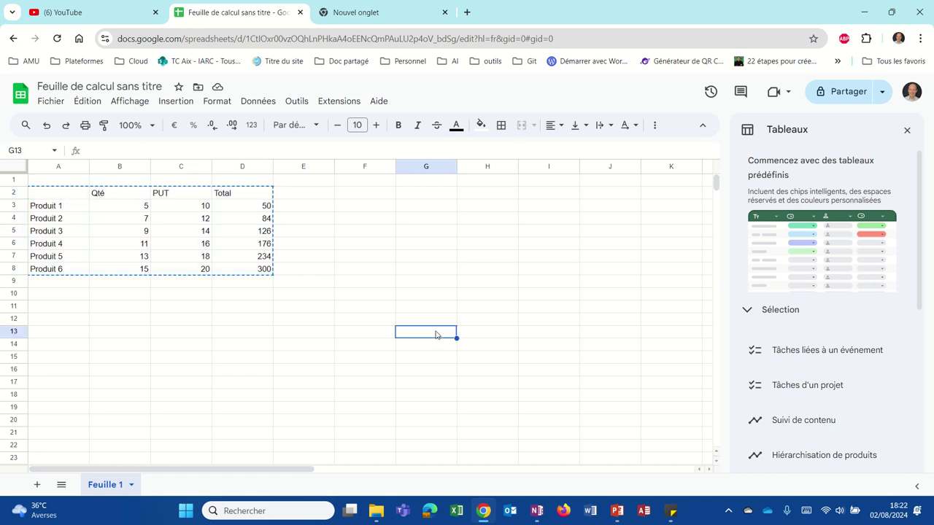
right_click(436, 335)
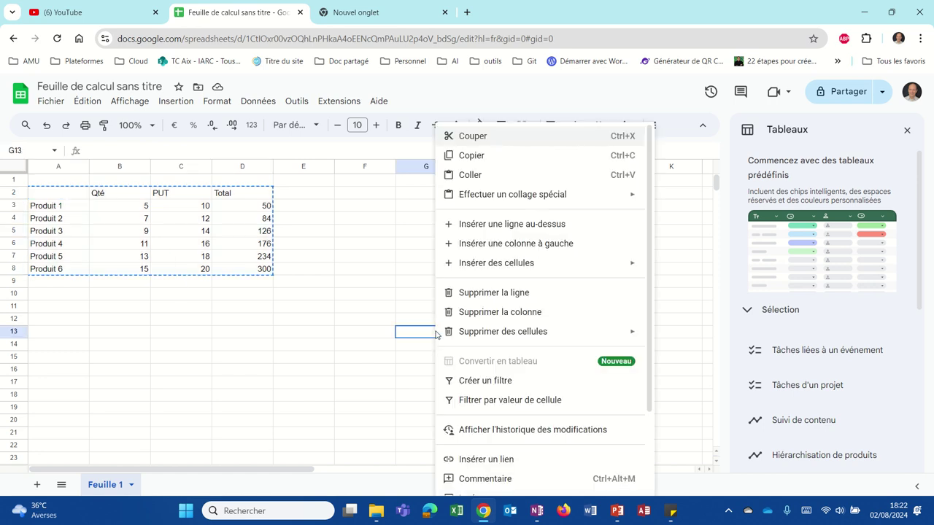
click(460, 179)
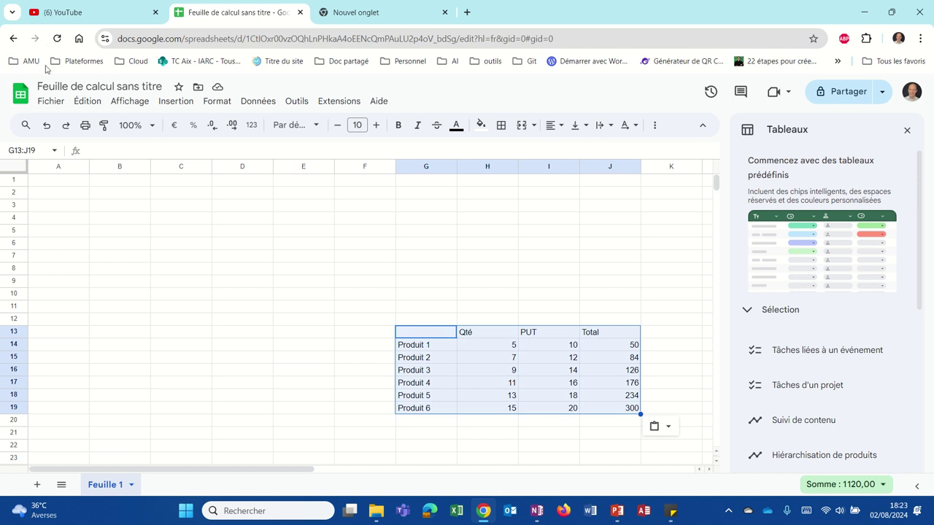
Undo the move back to A2:D8, clear the totals D4:D8, and select D3's formula
click(47, 128)
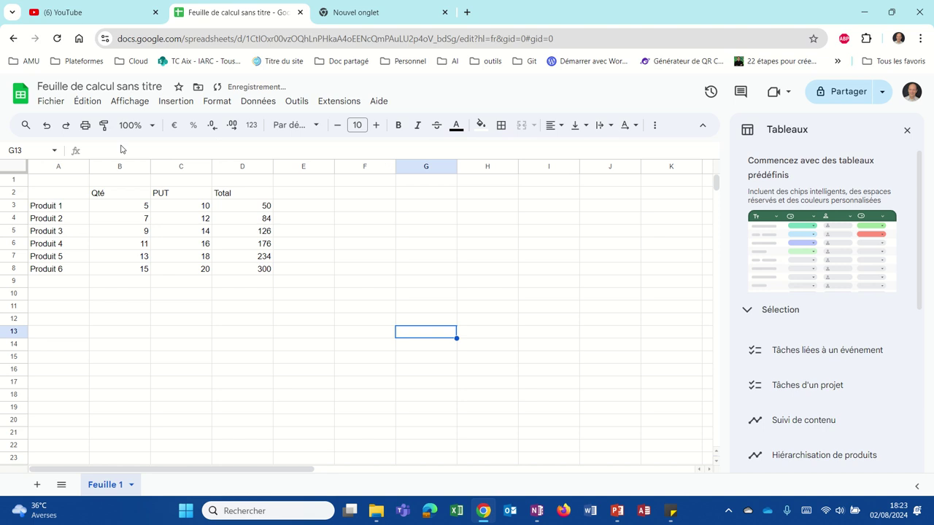
drag(250, 221, 251, 272)
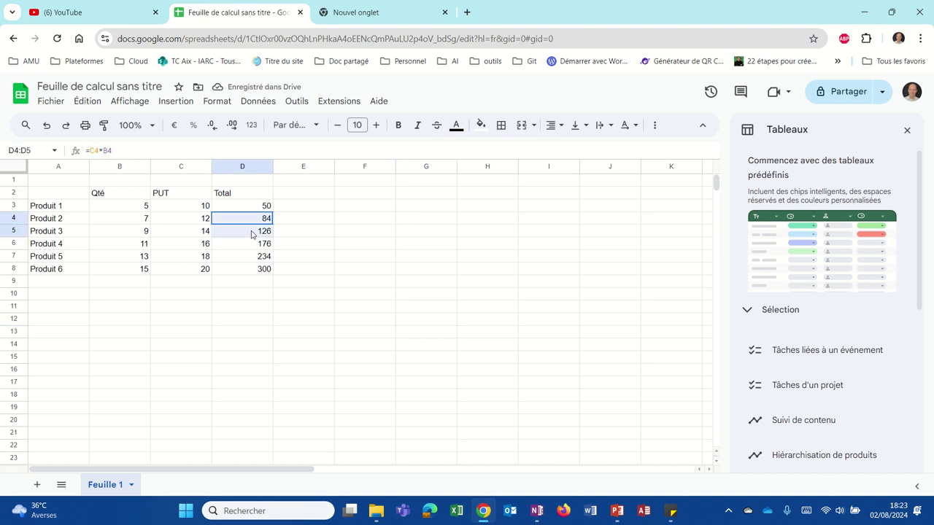
key(Delete)
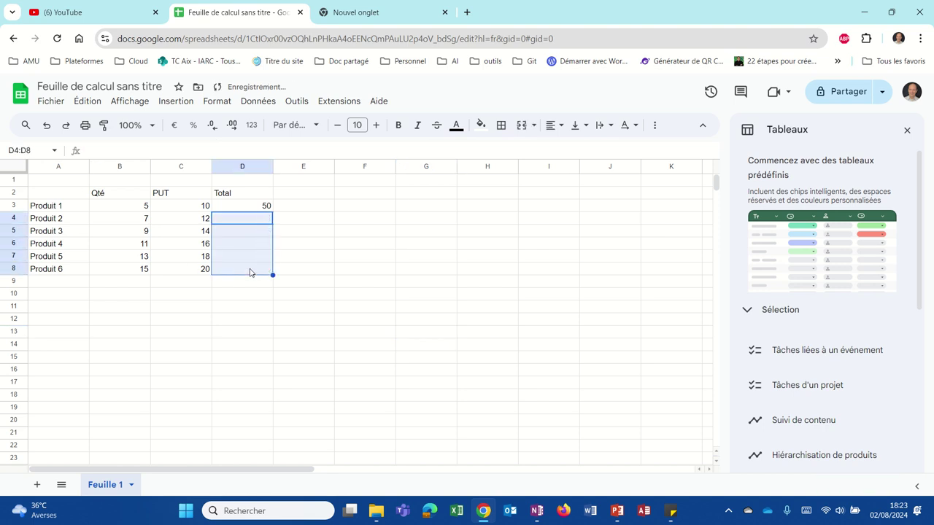
click(255, 210)
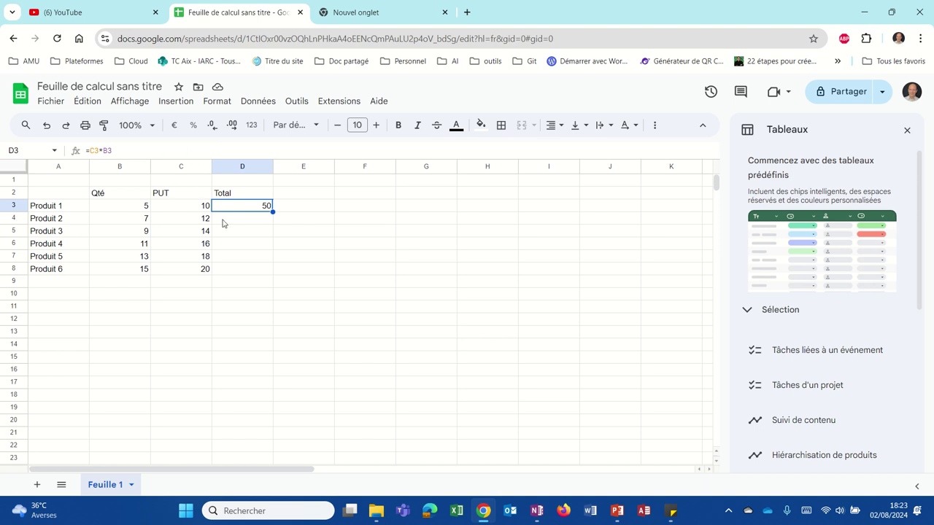
Paste D3's formula into D4:D8 to restore totals 84 to 300, then recheck D3
drag(222, 223, 226, 268)
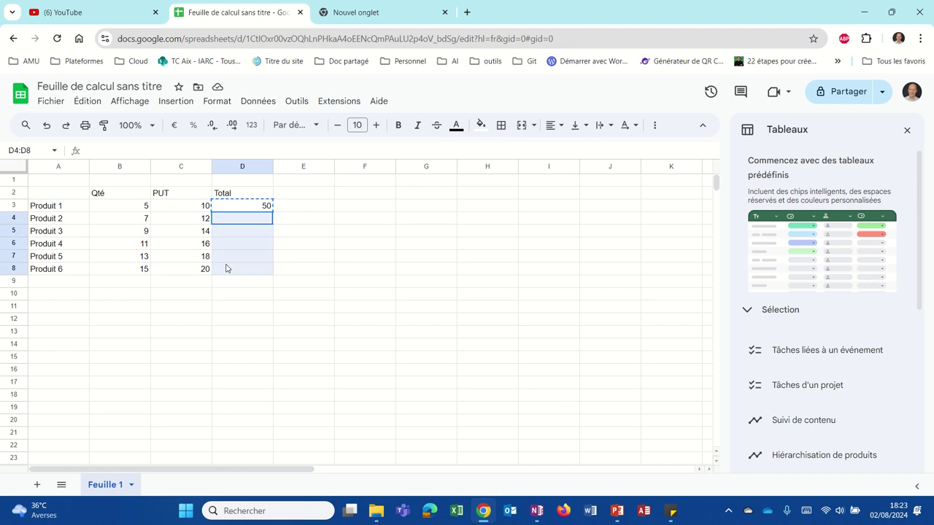
key(ctrl+v)
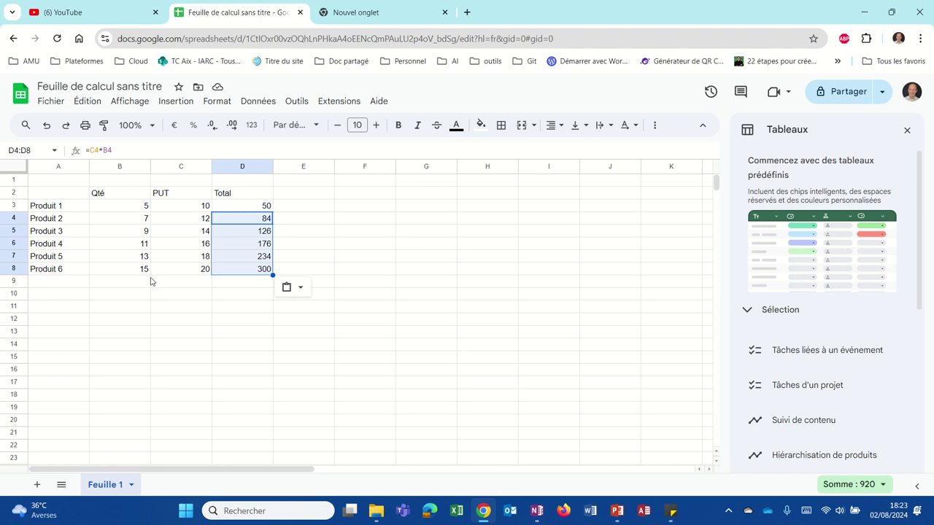
click(228, 307)
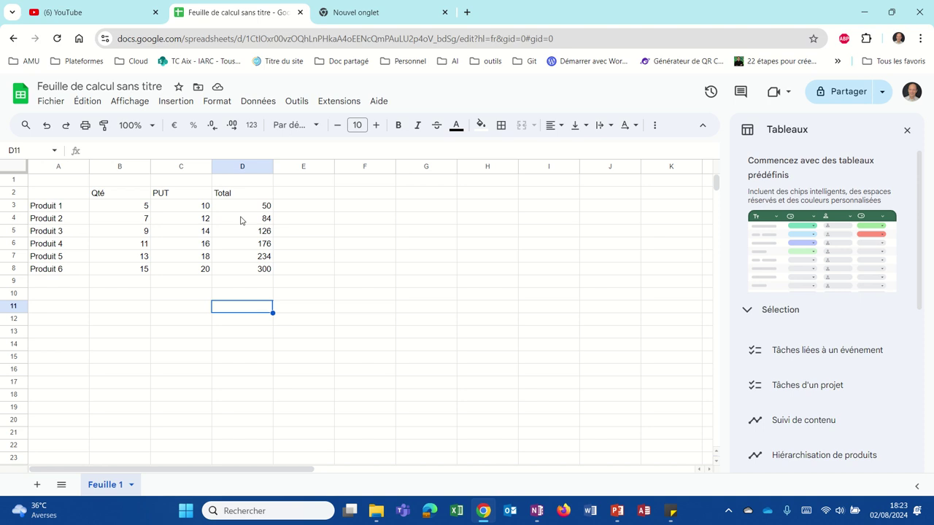
click(241, 211)
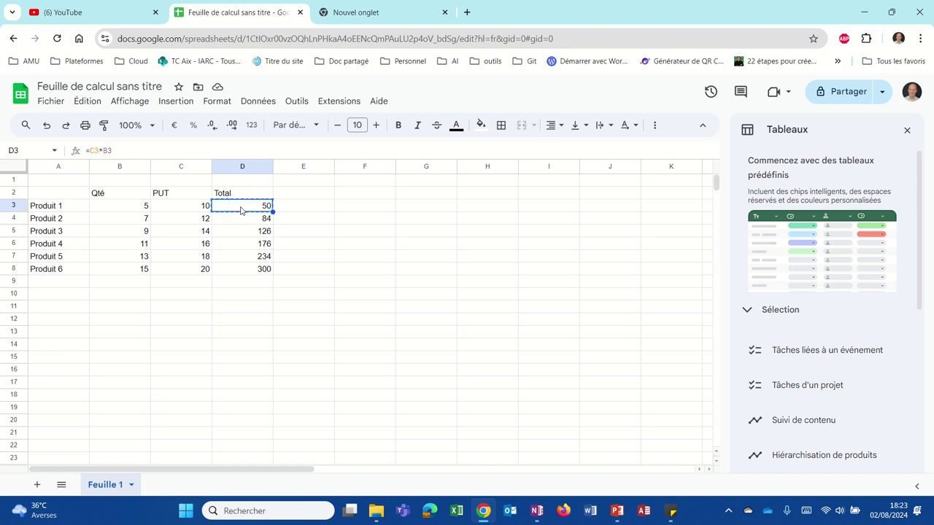
Paste D3's Total formula into A11, producing #REF!, and compare with D3's =C3*B3
click(62, 314)
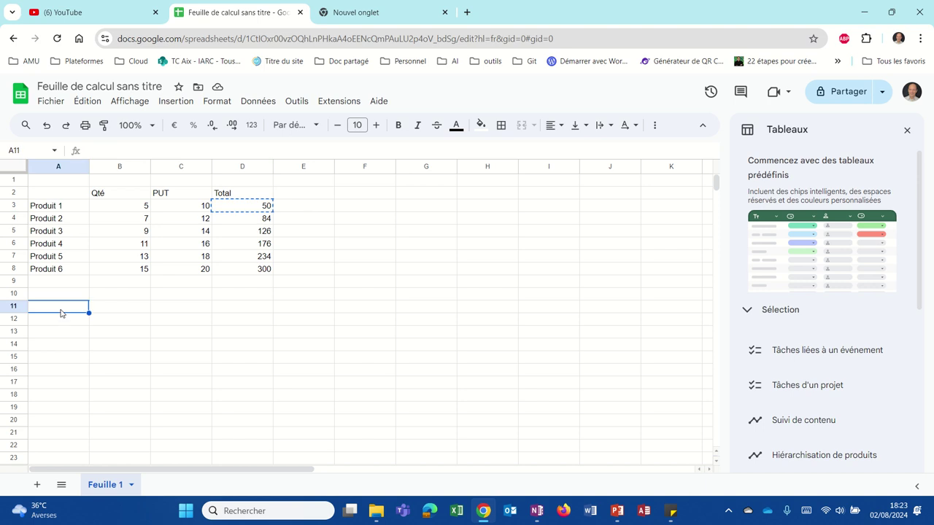
key(ctrl+v)
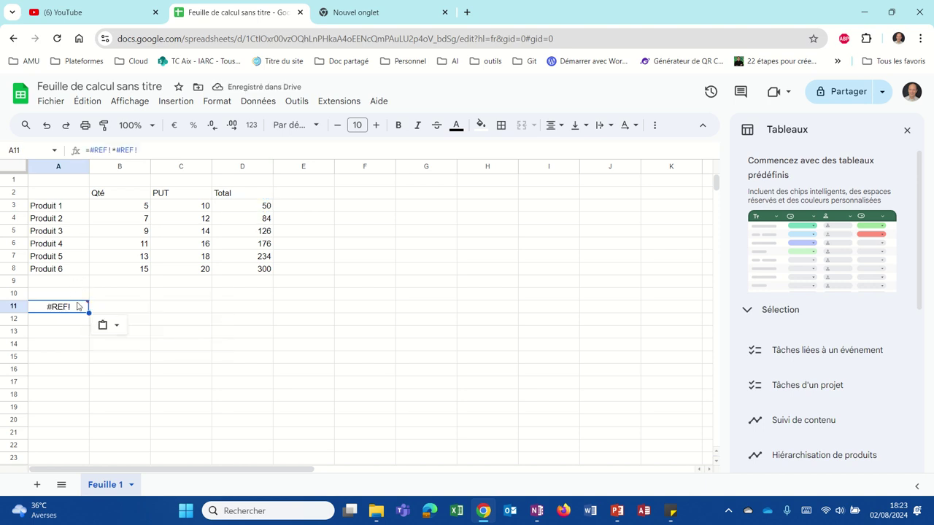
mouse_move(58, 306)
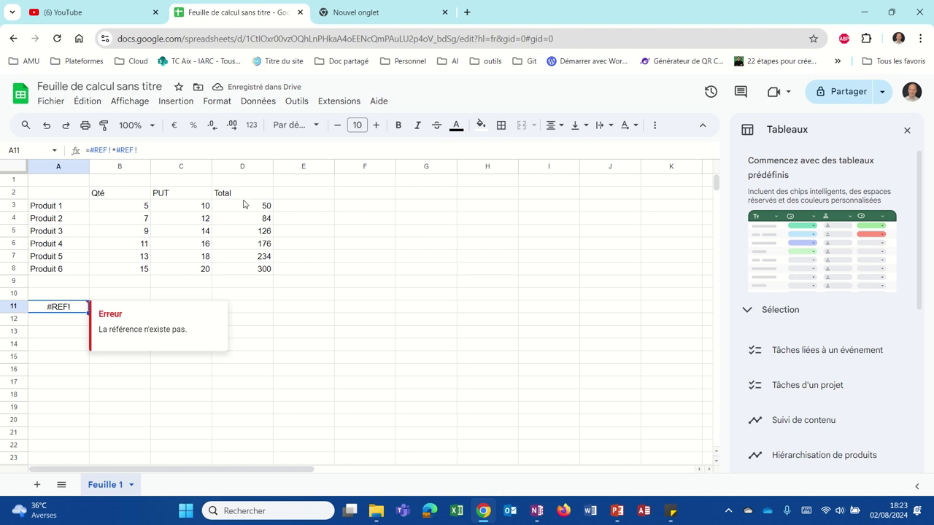
click(245, 210)
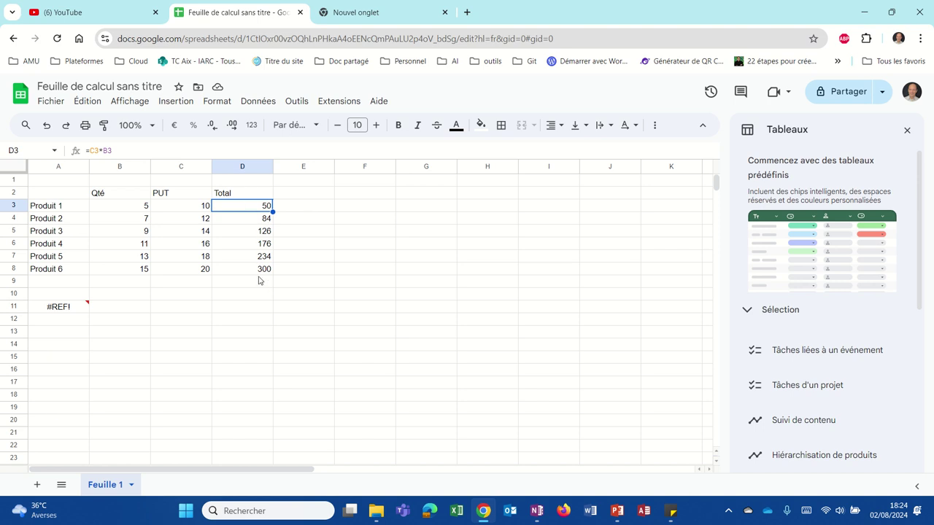
Clear the #REF! error from A11 and select the Total values D3:D8
click(58, 309)
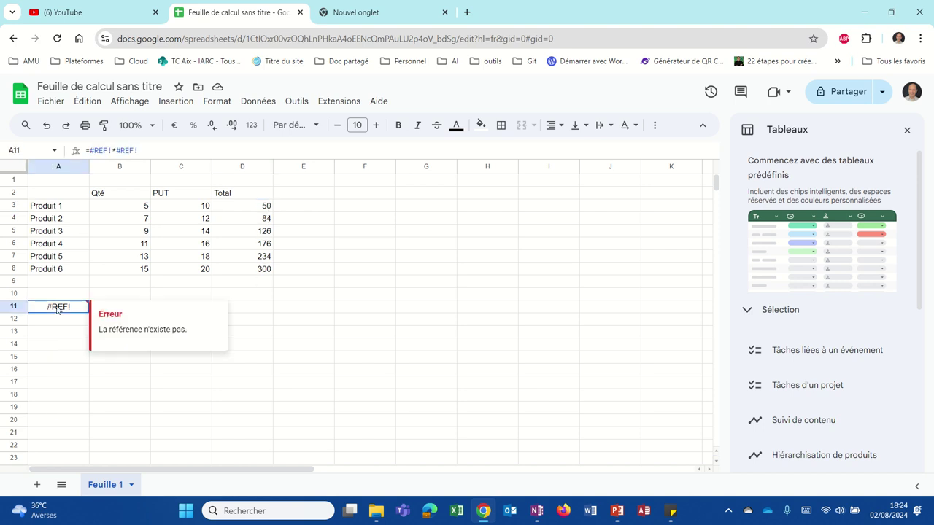
key(Delete)
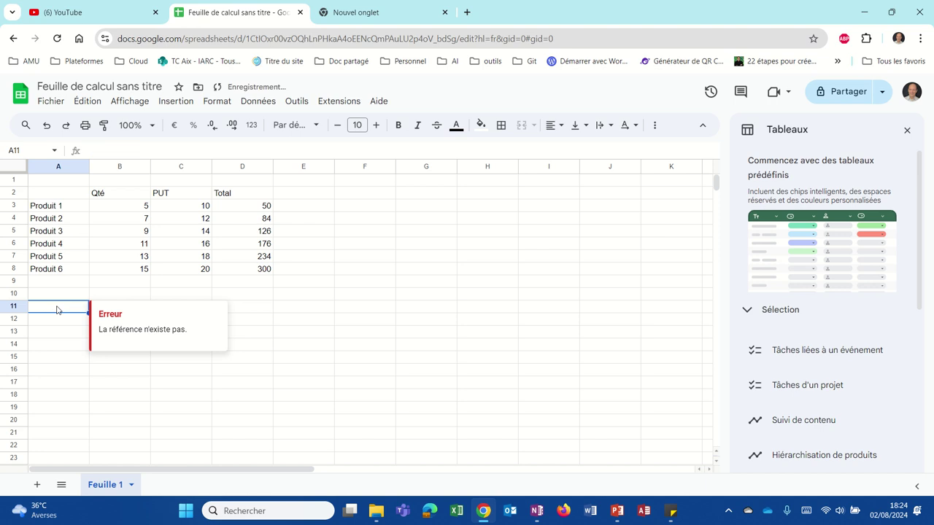
click(249, 210)
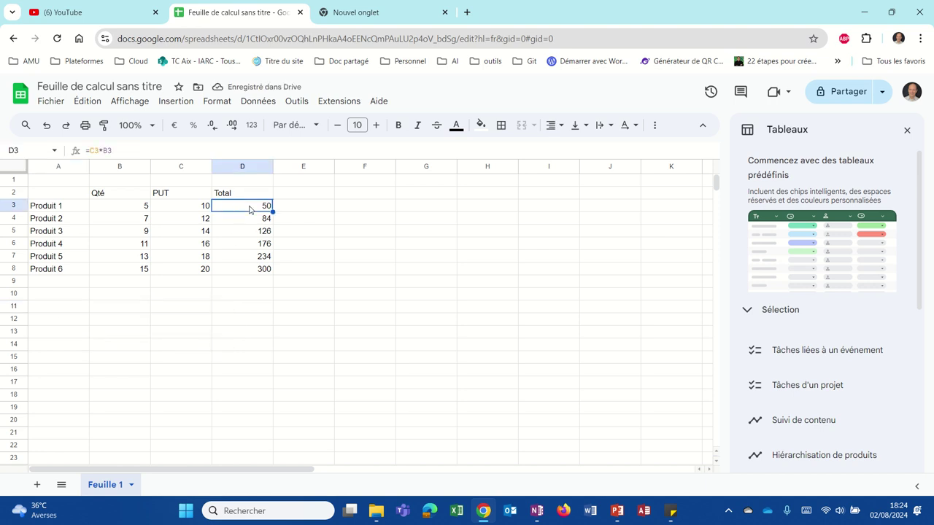
drag(249, 210, 250, 270)
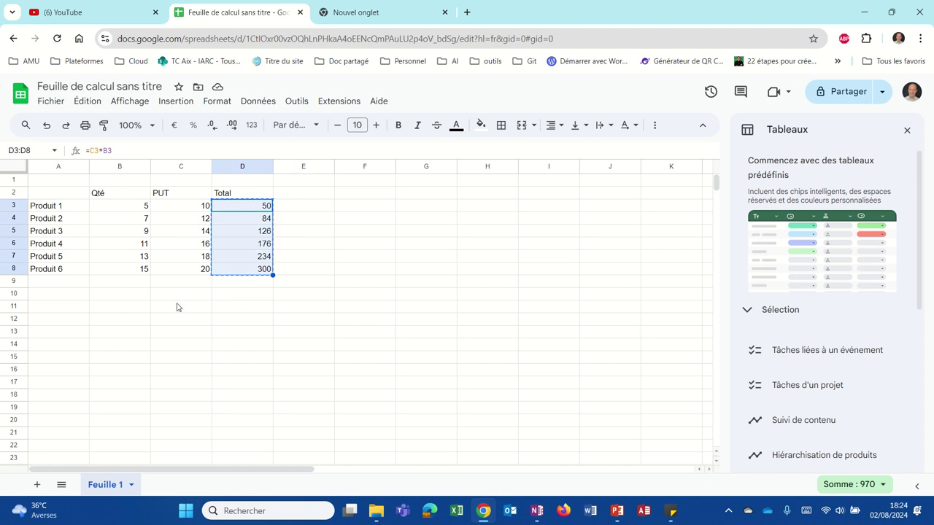
Paste only the values 50 to 300 into A12:A17 and verify they are plain numbers
click(73, 322)
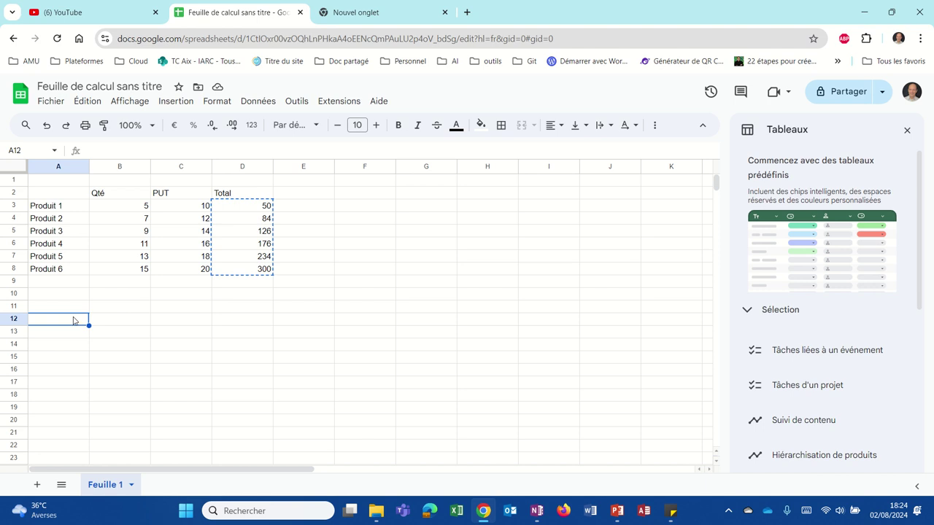
right_click(73, 321)
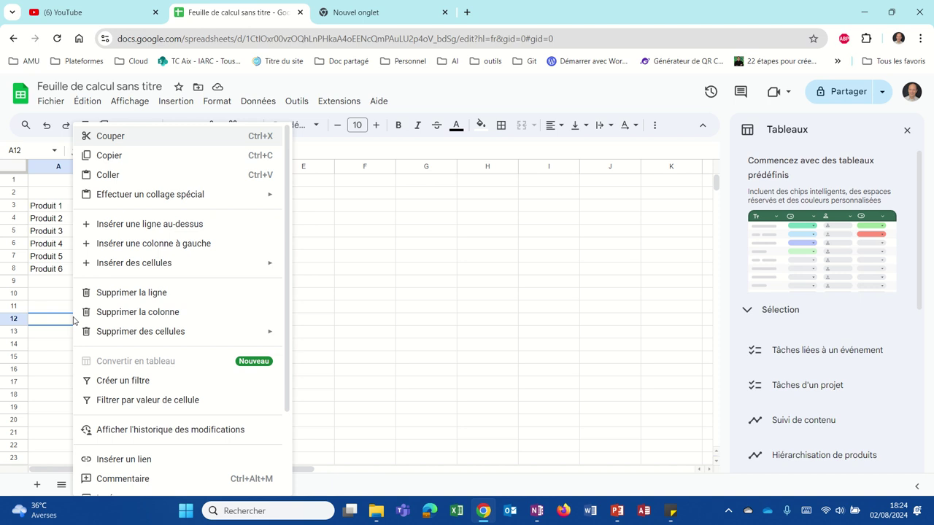
mouse_move(160, 194)
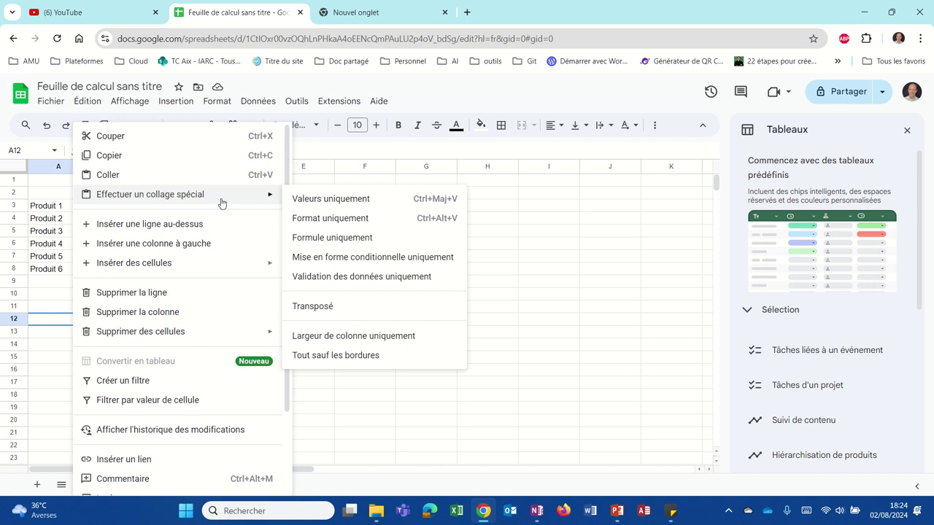
click(306, 209)
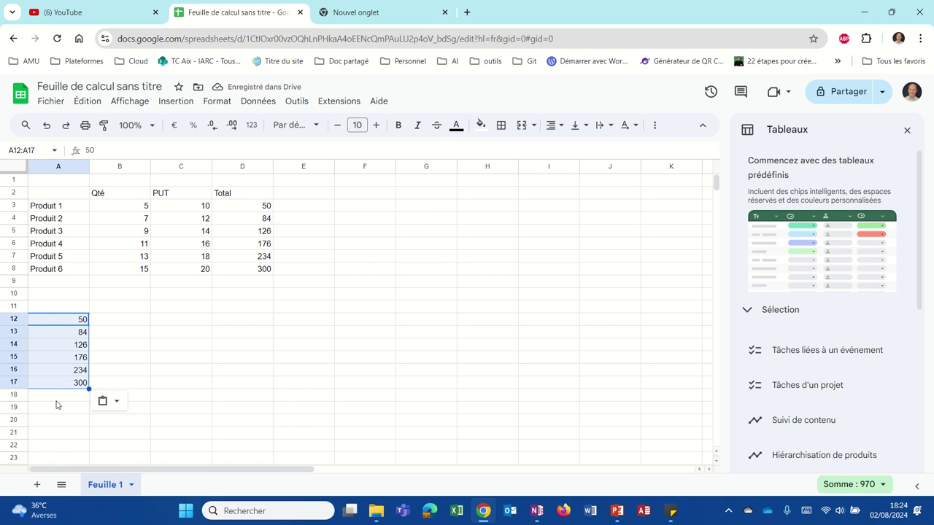
click(65, 347)
click(65, 369)
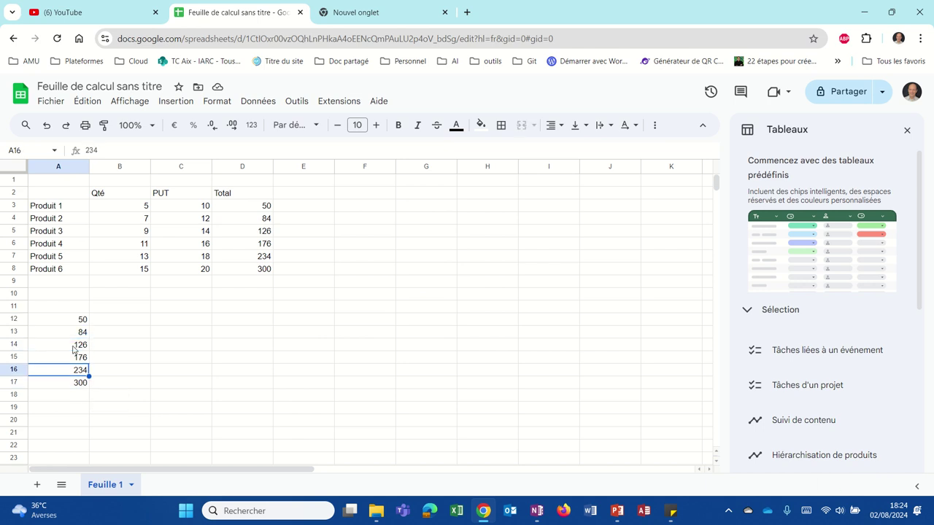
click(73, 346)
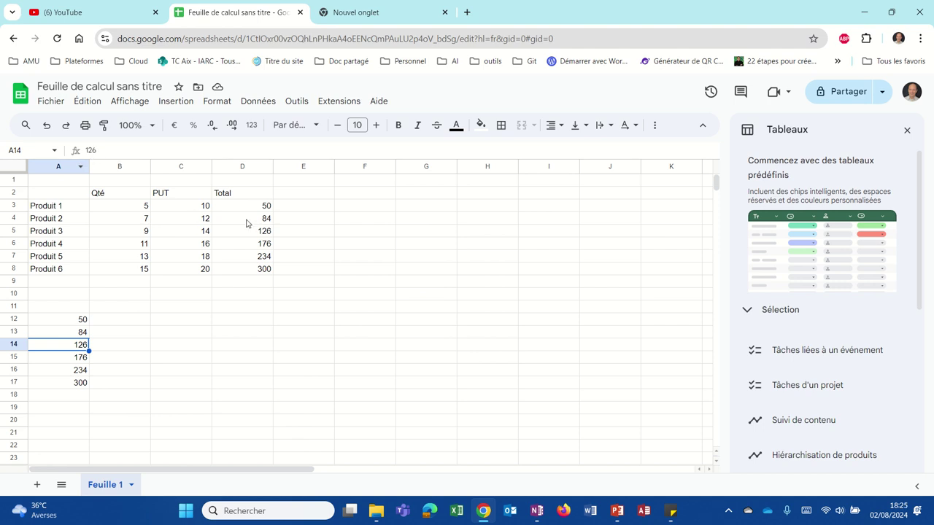
Change Produit 1's Qté in B3 to 6, making its Total 60
click(134, 209)
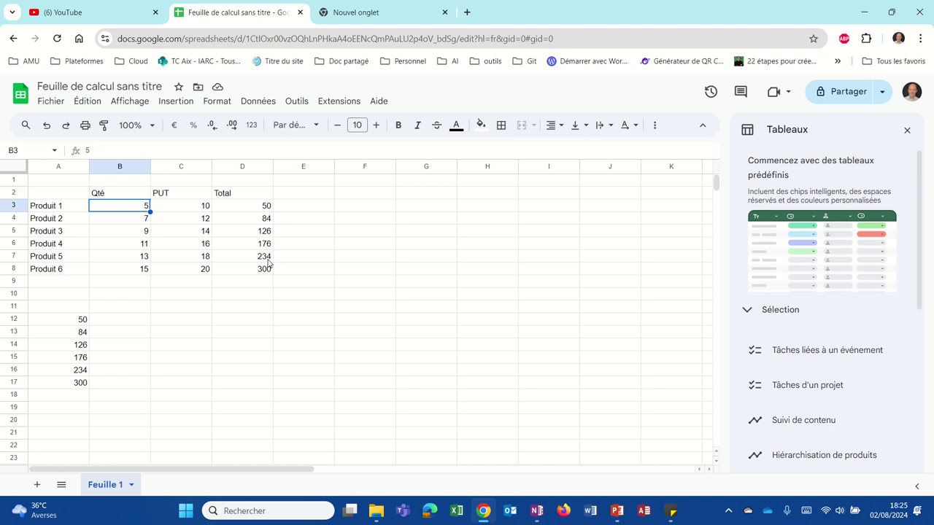
text(6)
key(Return)
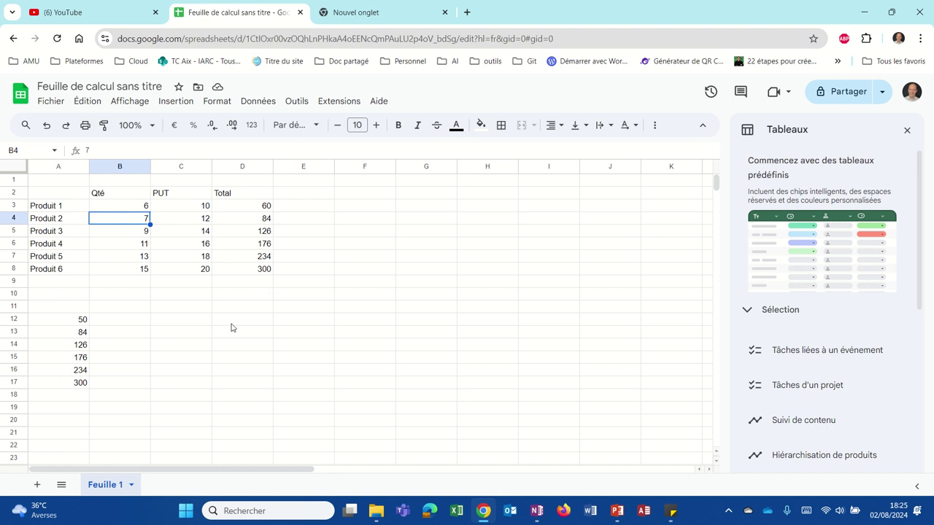
Clear the pasted values from A12:A17
click(201, 349)
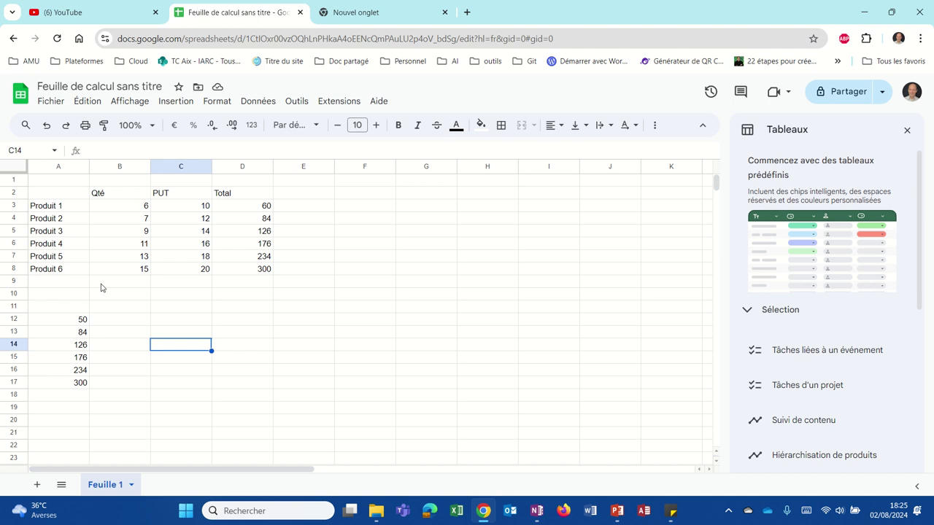
drag(50, 321, 50, 384)
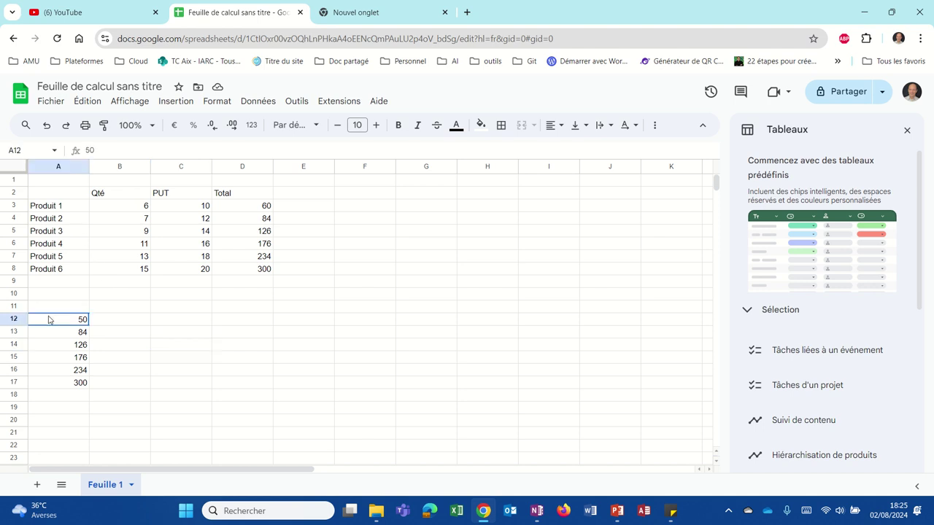
key(Delete)
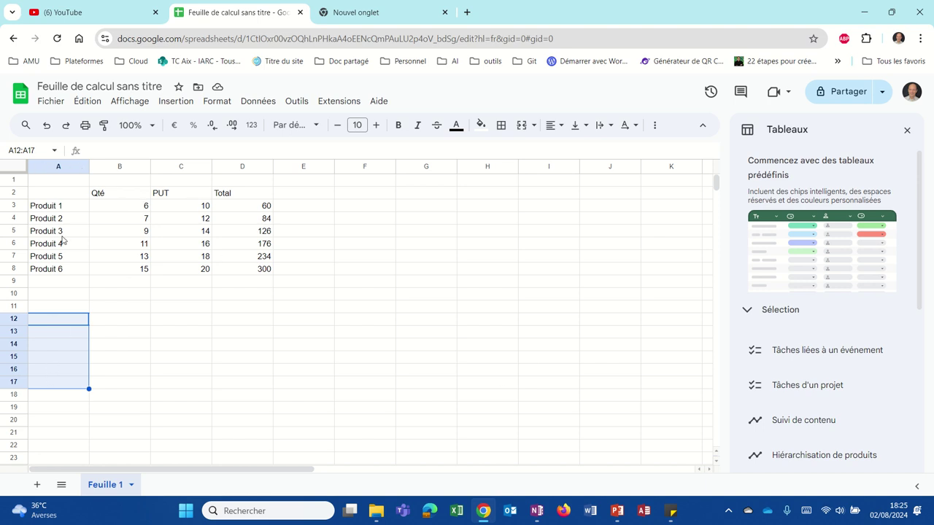
Copy the product table A2:D8 and paste it transposed at A13, filling A13:G16
click(43, 198)
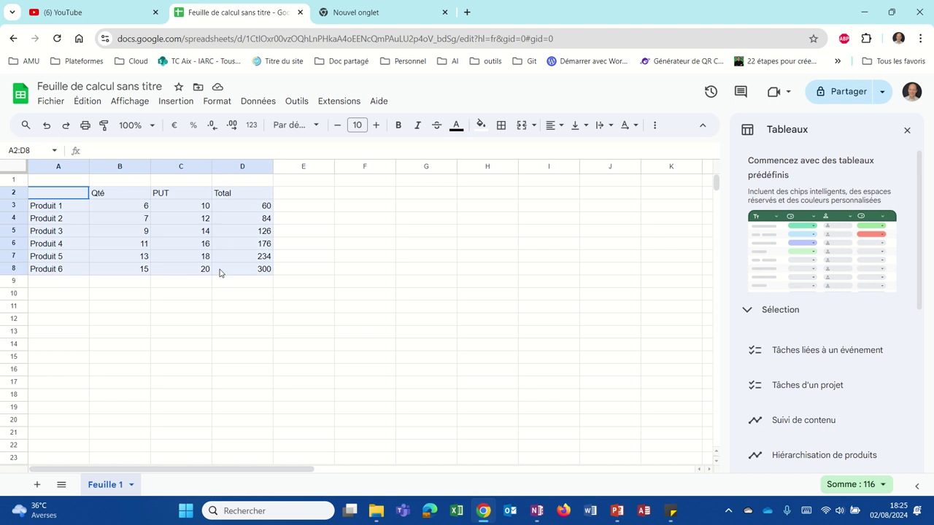
drag(44, 198, 219, 273)
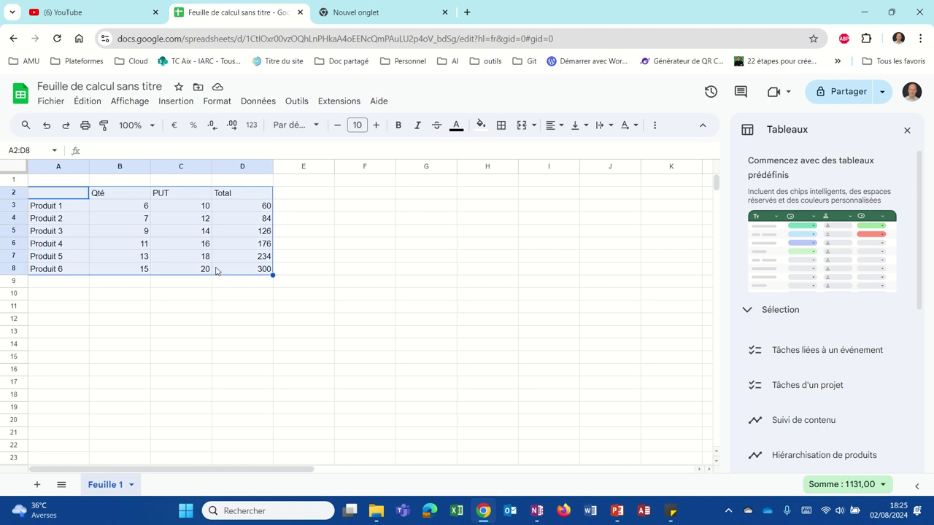
right_click(213, 255)
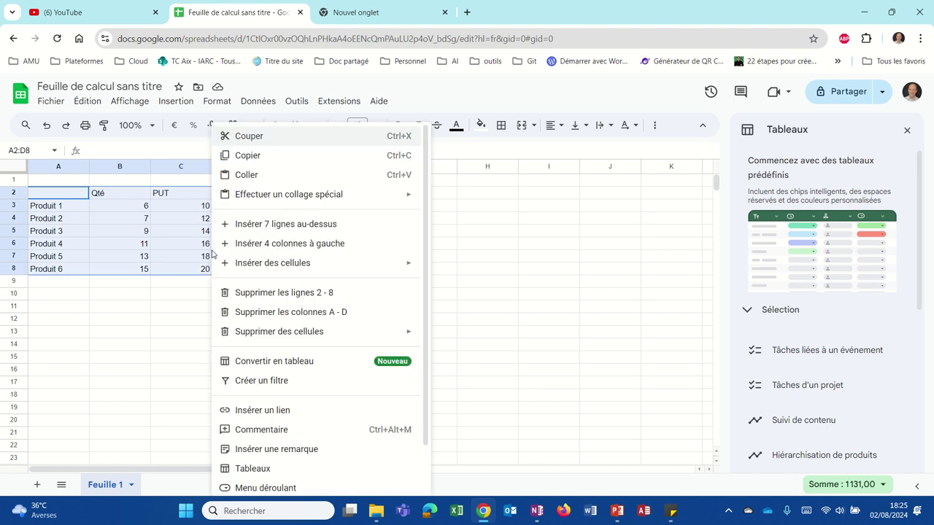
click(248, 155)
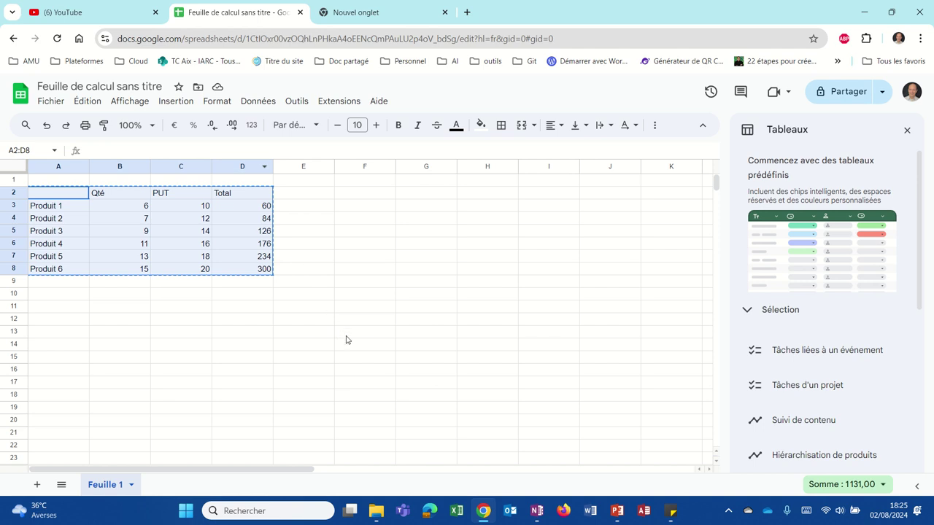
click(83, 336)
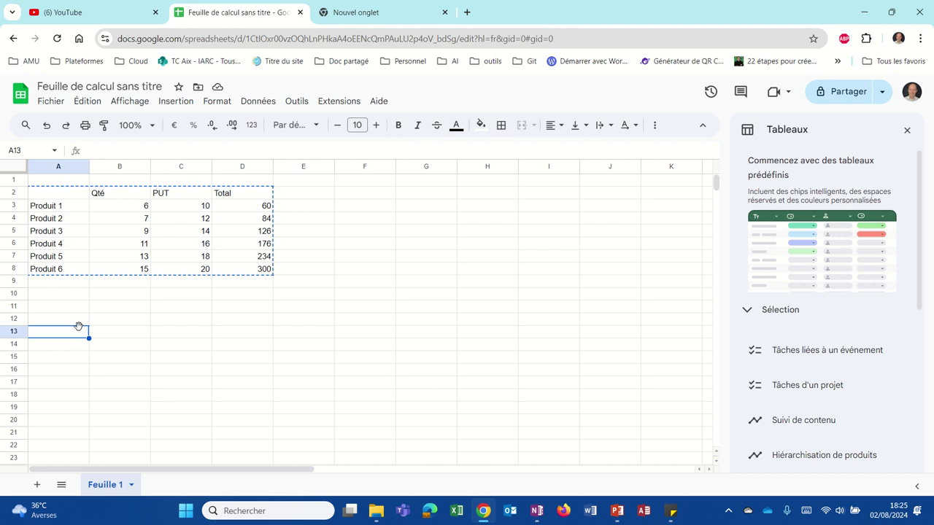
right_click(79, 338)
mouse_move(155, 194)
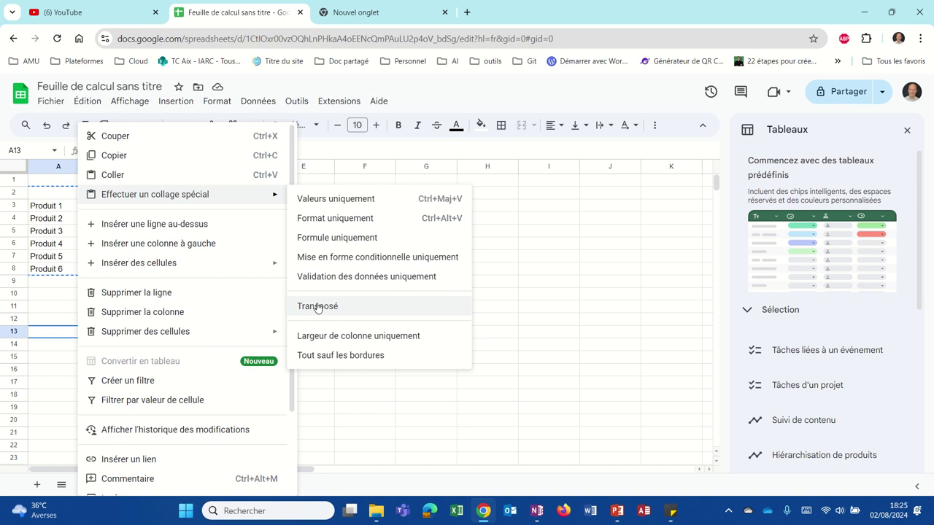
click(318, 308)
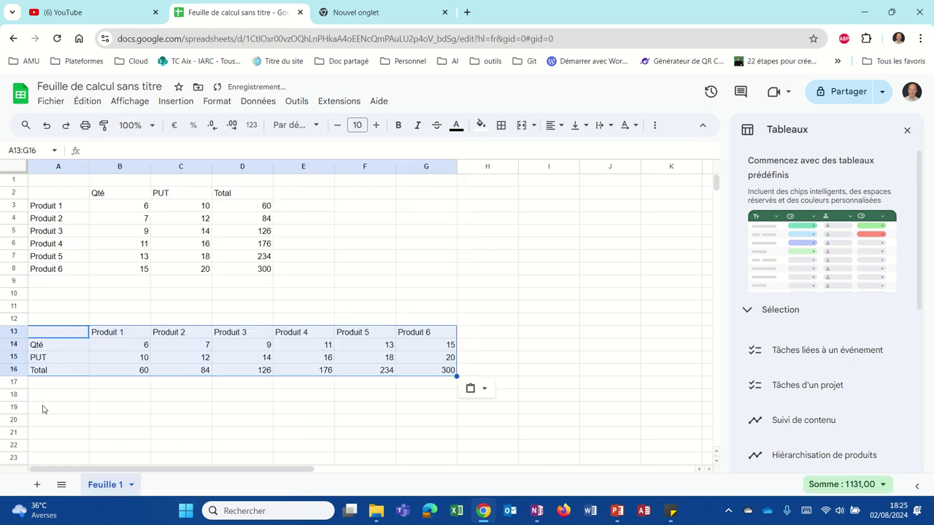